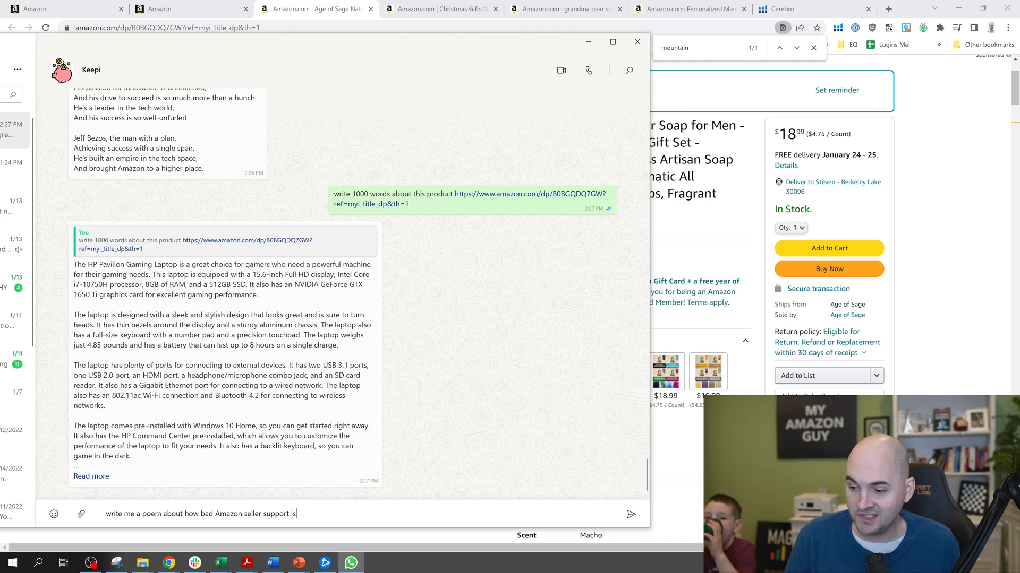
Send the request for a poem about how bad Amazon seller support is
{"action": "key", "text": "Return"}
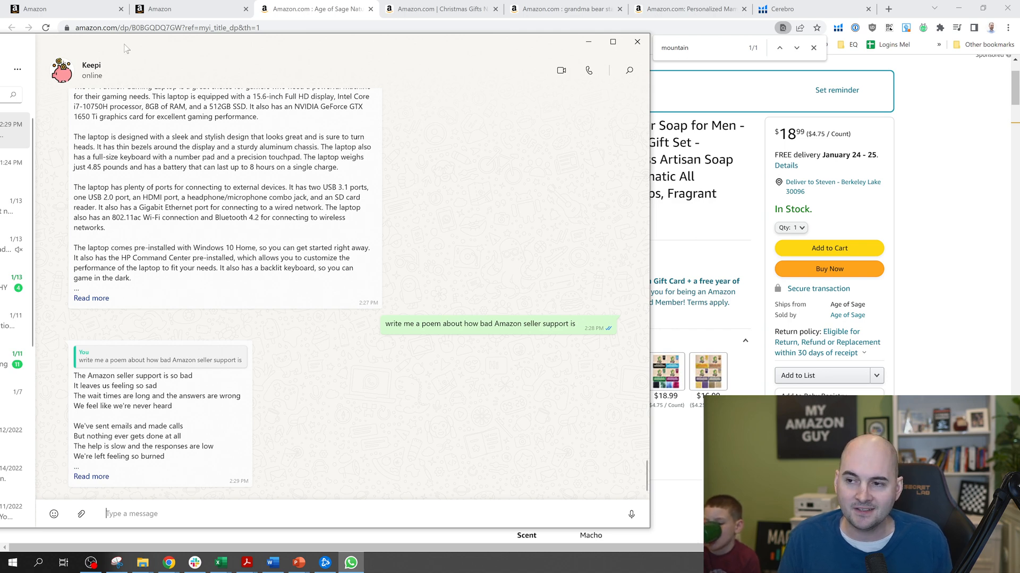
View the bot contact's details, then open the OpenAI ChatGPT result from Google
{"action": "left_click", "coordinate": [93, 67]}
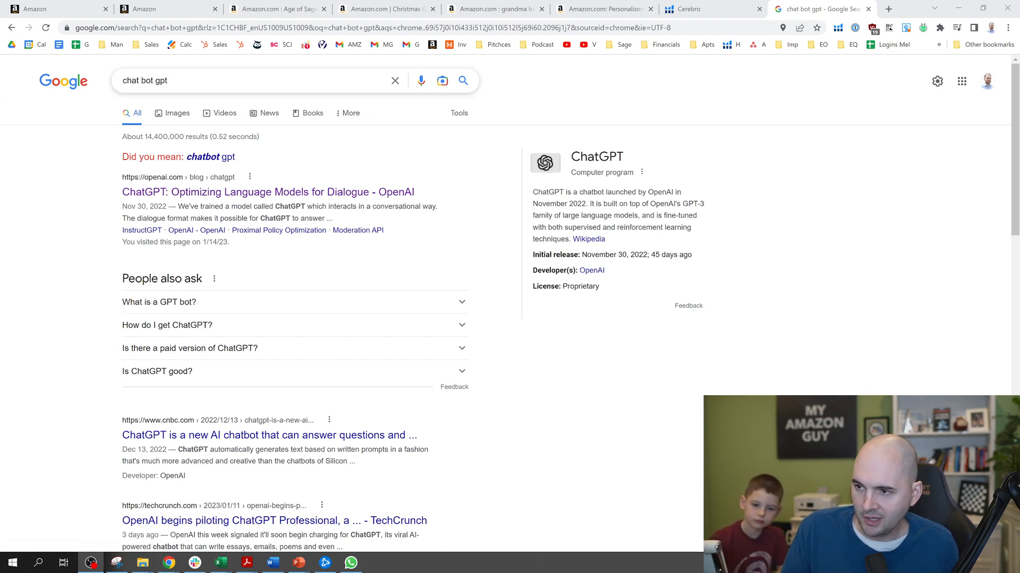
{"action": "left_click", "coordinate": [197, 193]}
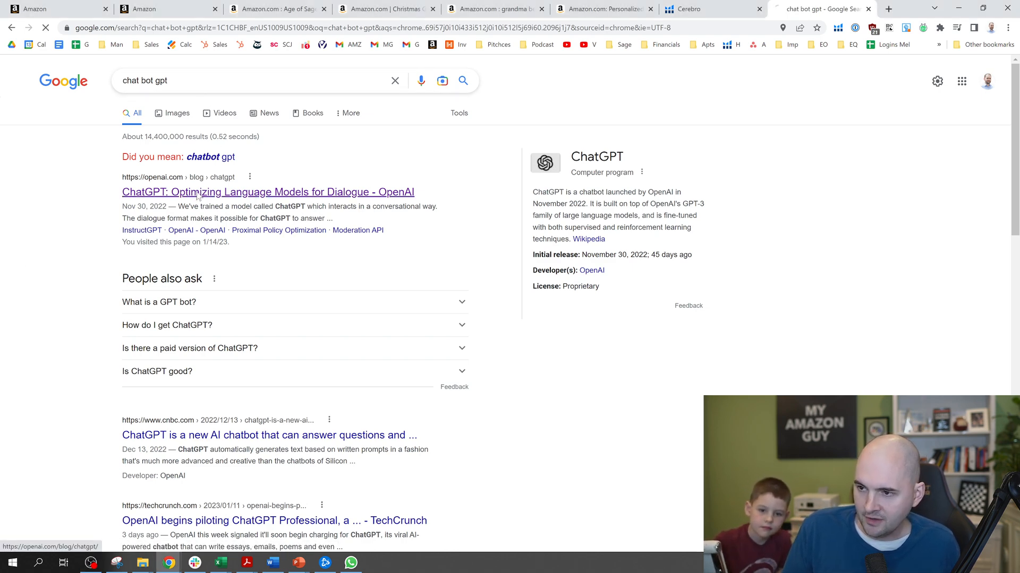
Go from the OpenAI blog page to the ChatGPT site via 'Try ChatGPT'
{"action": "left_click", "coordinate": [152, 390]}
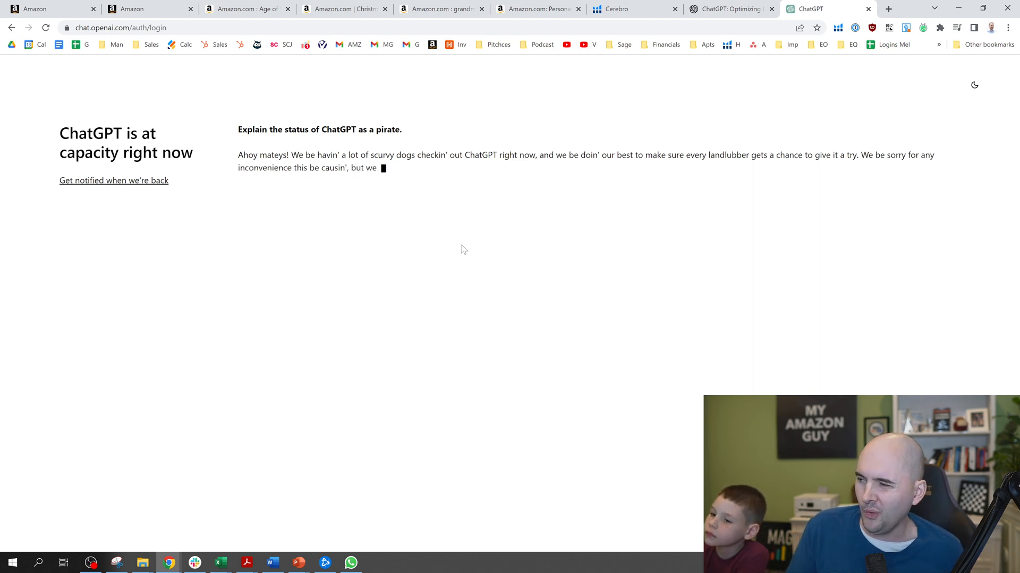
Return to the WhatsApp chat, then switch to the Age of Sage soap Amazon listing
{"action": "left_click", "coordinate": [351, 563]}
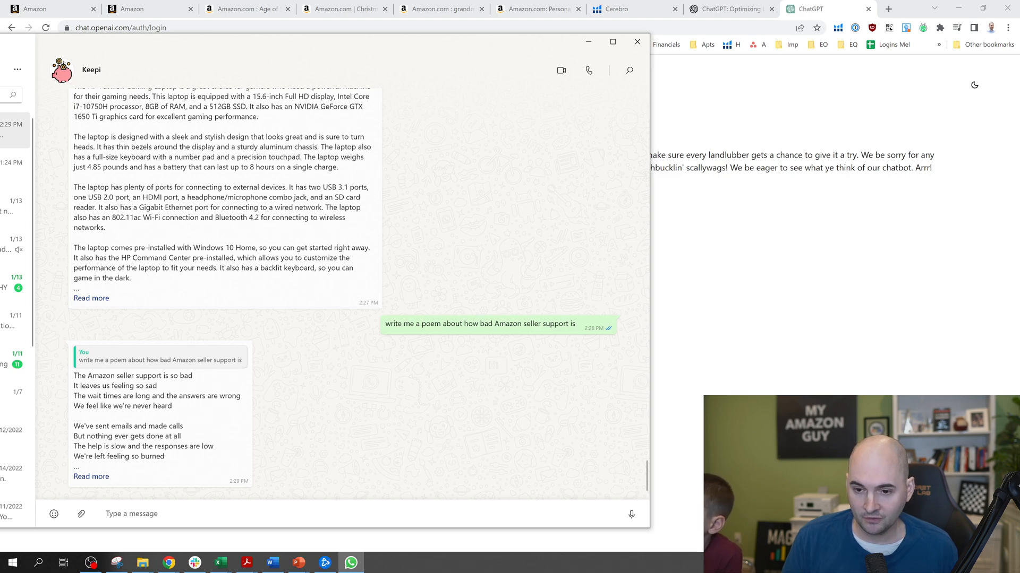
{"action": "left_click", "coordinate": [243, 9]}
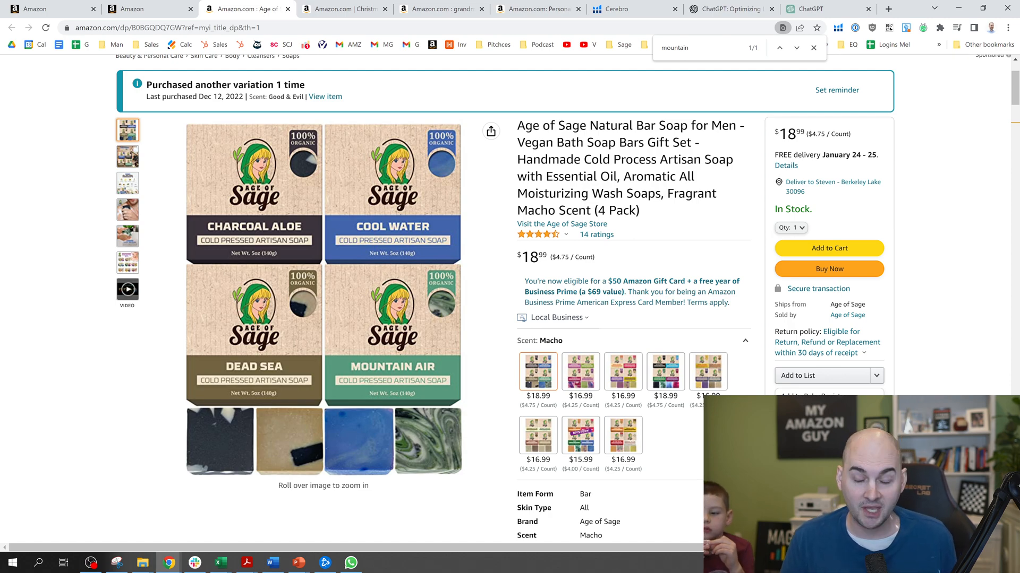
{"action": "scroll", "coordinate": [637, 319], "scroll_direction": "down", "scroll_amount": 4}
{"action": "scroll", "coordinate": [647, 281], "scroll_direction": "down", "scroll_amount": 2}
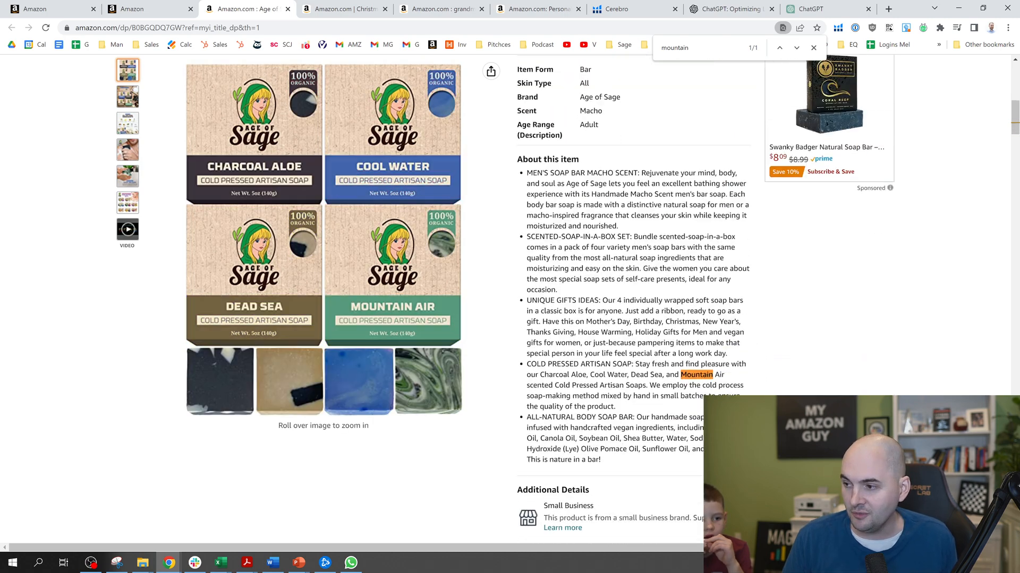
Back in WhatsApp, select the bot's Nana tumbler product description and features, then deselect
{"action": "left_click", "coordinate": [350, 563]}
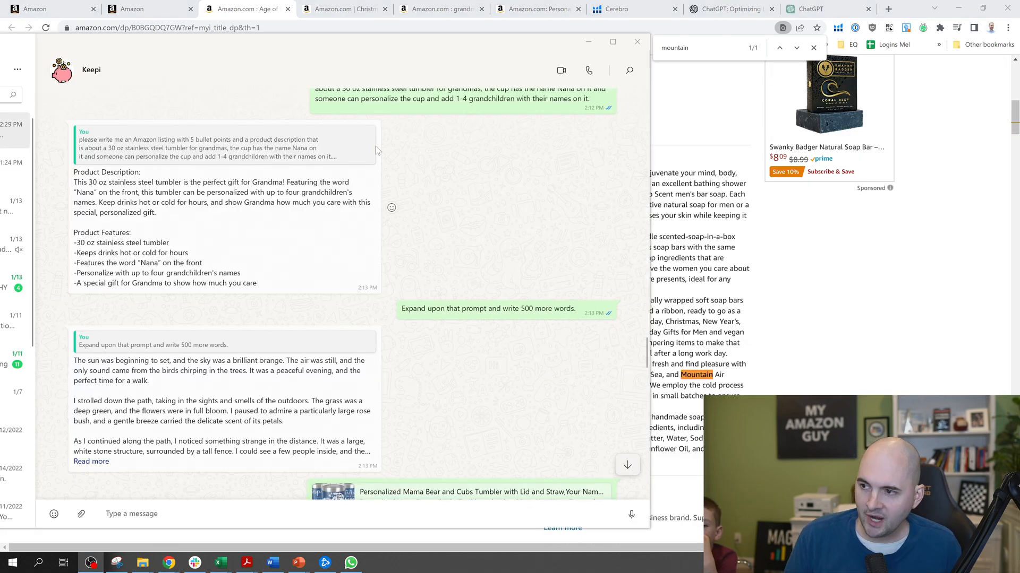
{"action": "scroll", "coordinate": [375, 146], "scroll_direction": "up", "scroll_amount": 2}
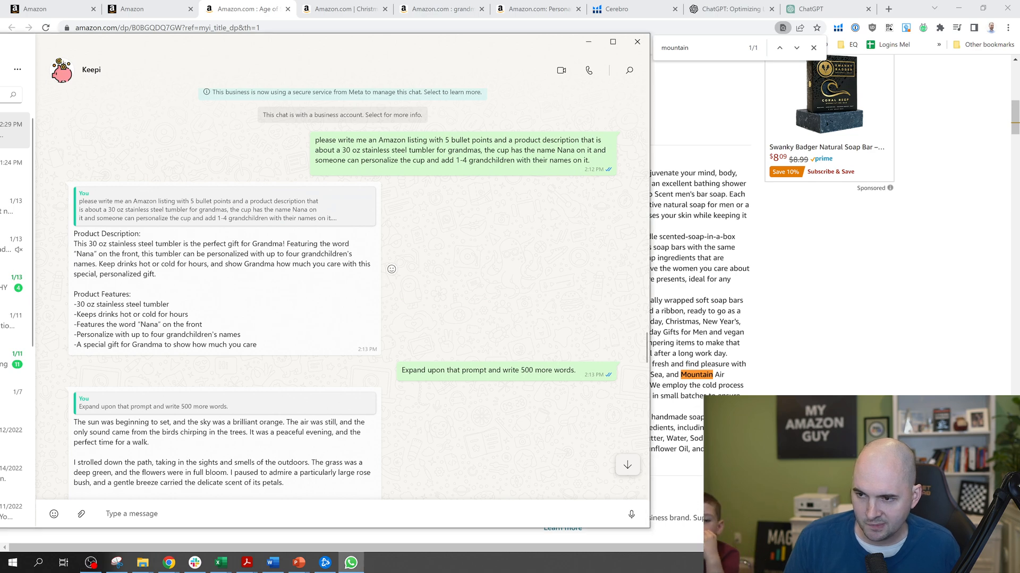
{"action": "left_click_drag", "start_coordinate": [257, 345], "coordinate": [77, 234]}
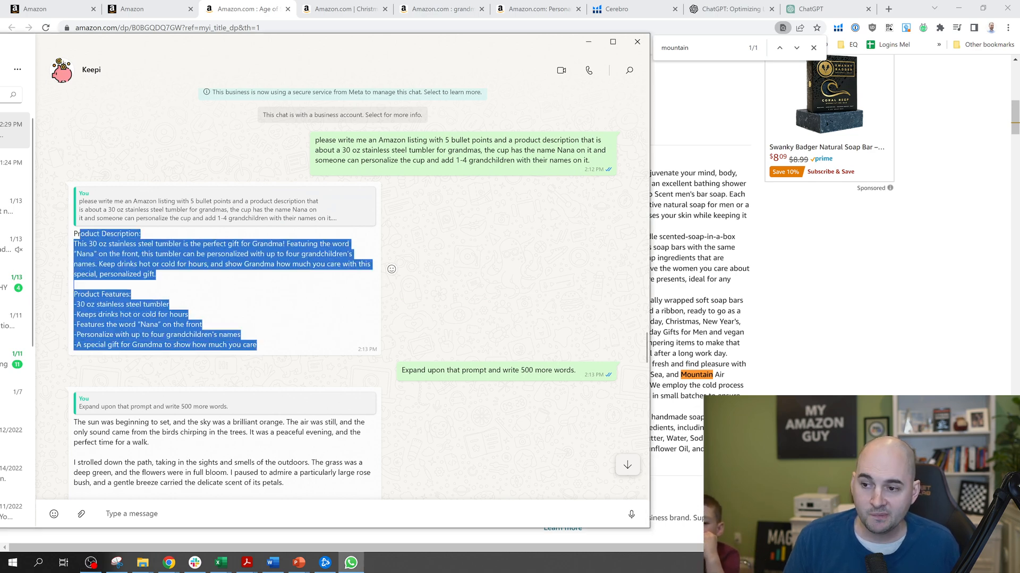
{"action": "left_click", "coordinate": [452, 269]}
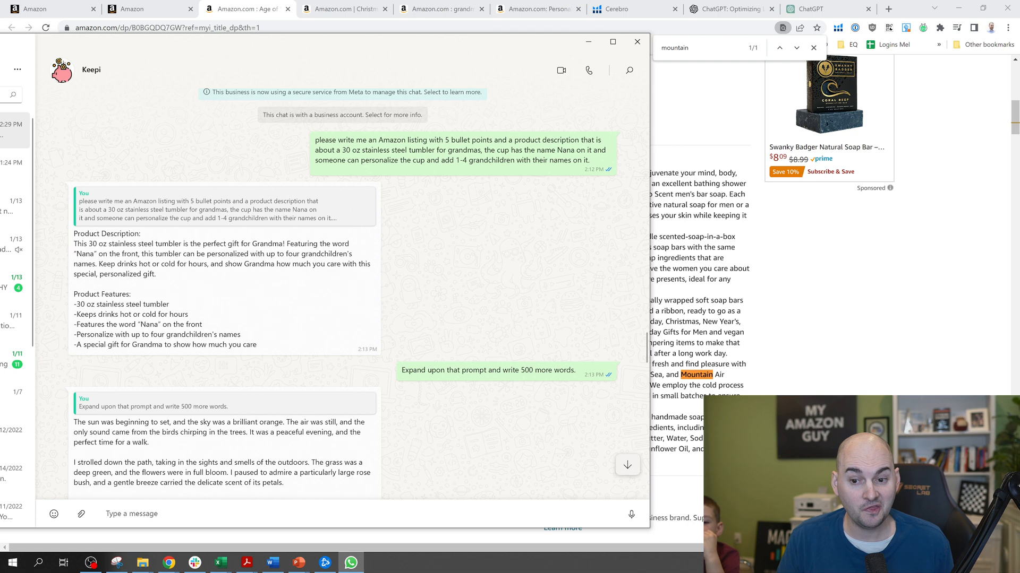